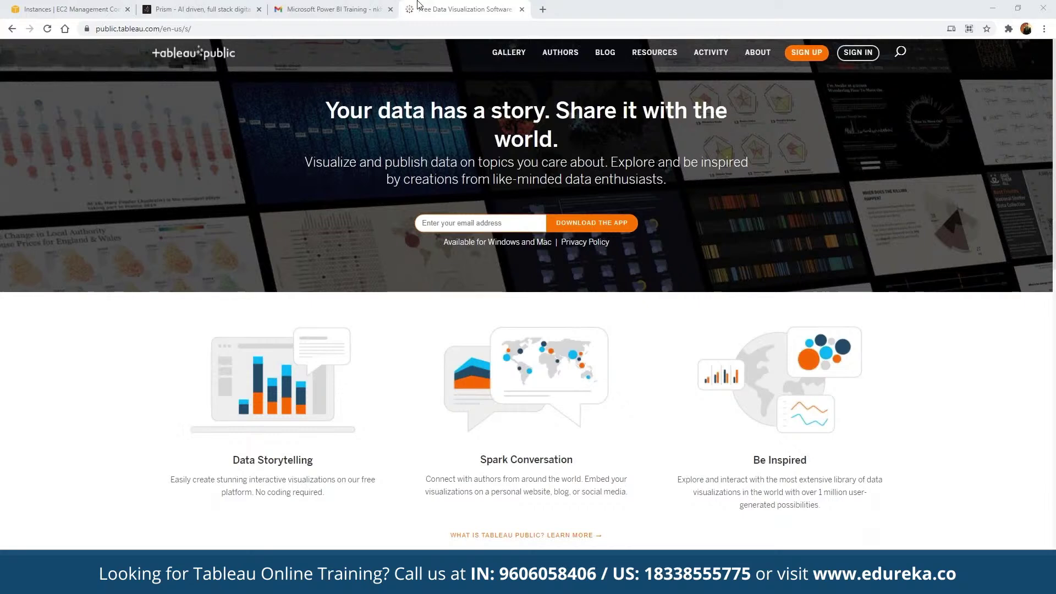
Close the Prism and Power BI training tabs in Chrome.
click(390, 9)
click(259, 10)
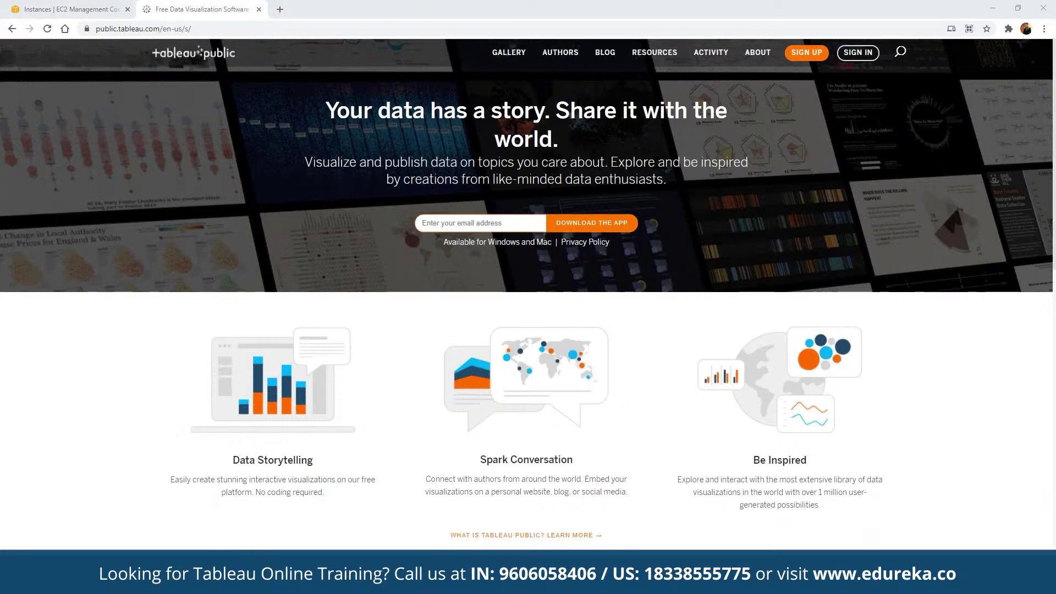
Launch Tableau Public 2020.2 from Windows search and open the Global Superstore Orders 2016 workbook.
key(super)
text(tab)
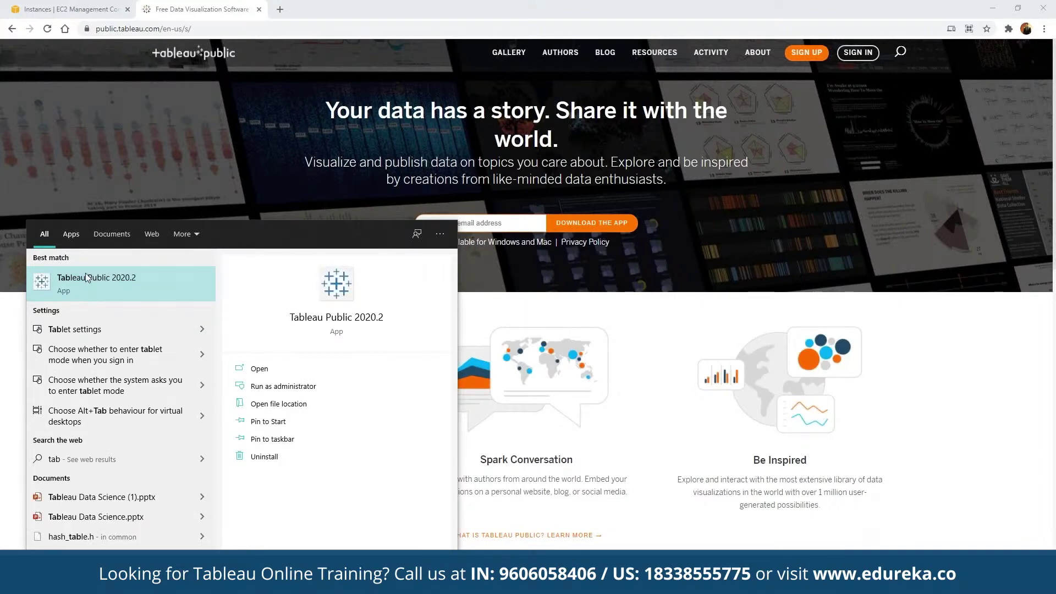
click(86, 277)
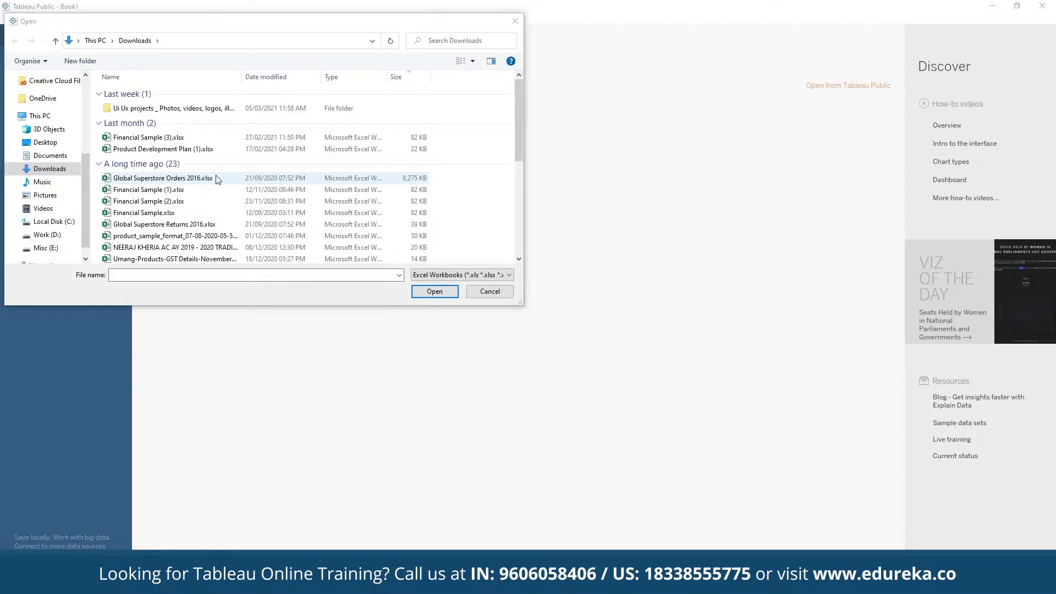
double_click(218, 180)
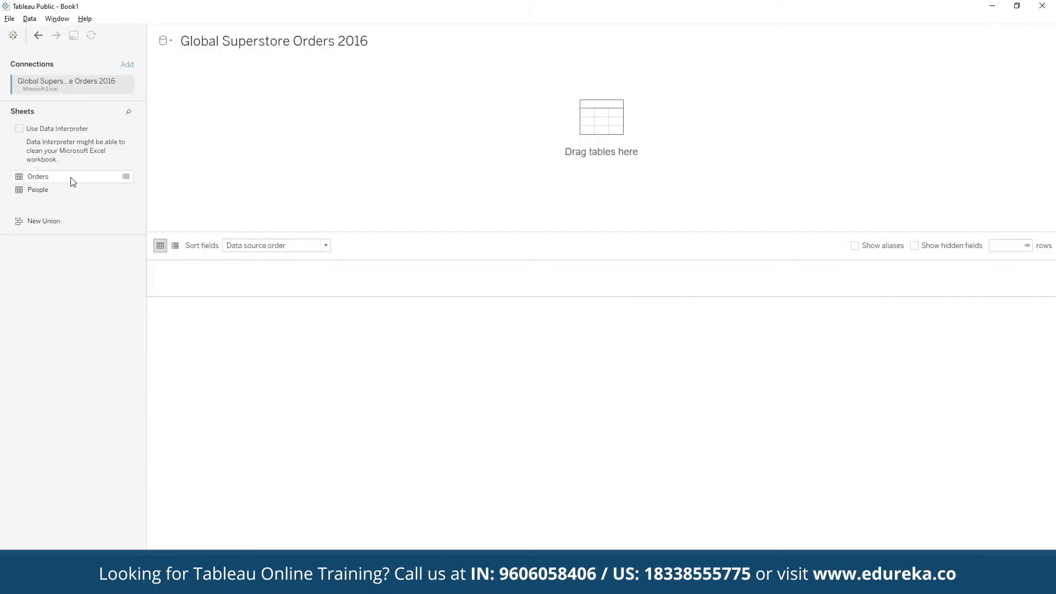
Add the Orders table to the data source and switch to Sheet 1.
double_click(71, 177)
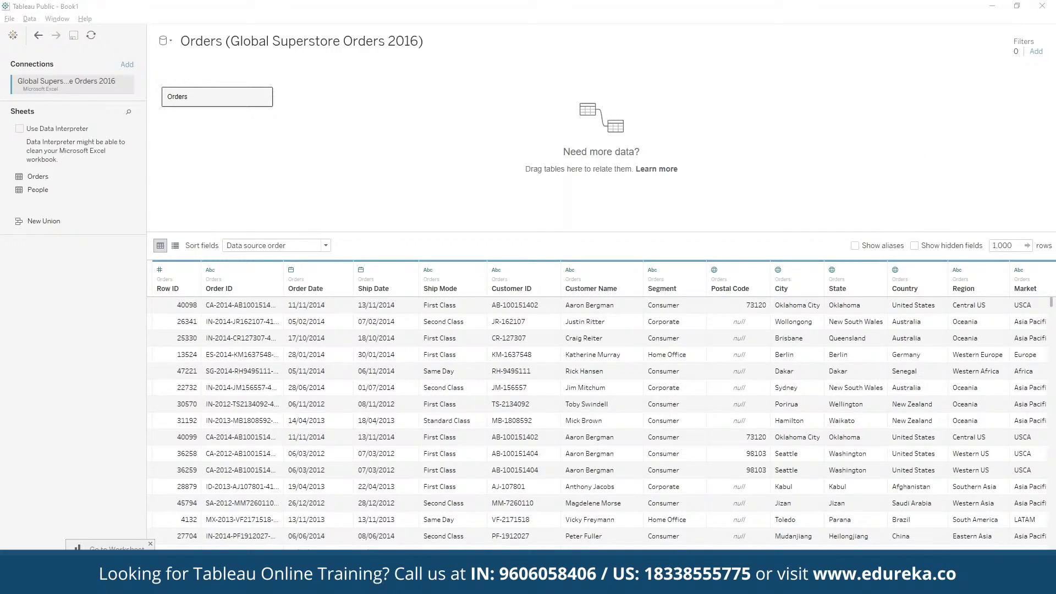
click(113, 548)
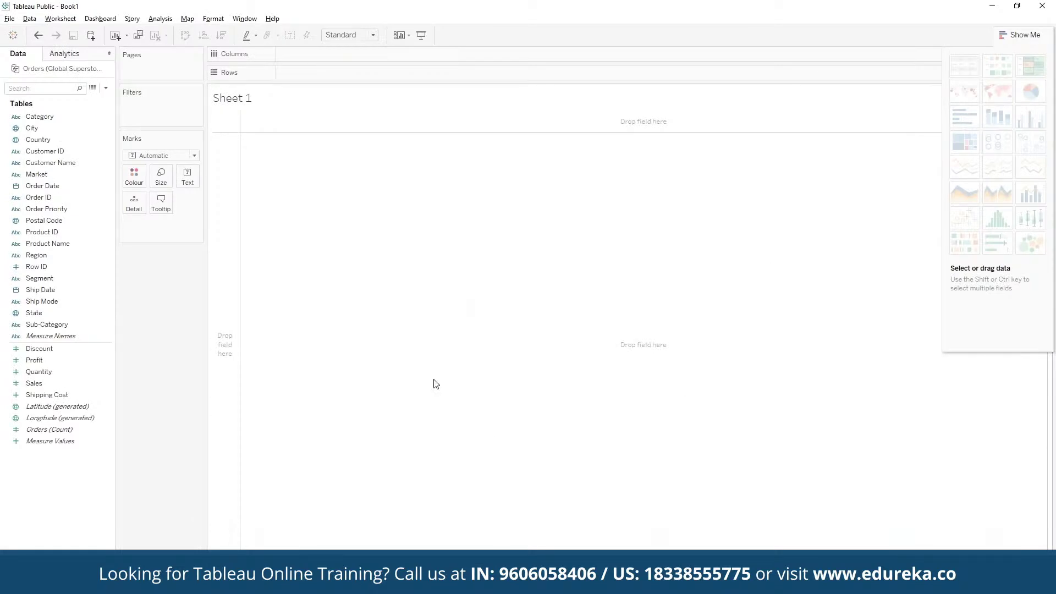
click(63, 150)
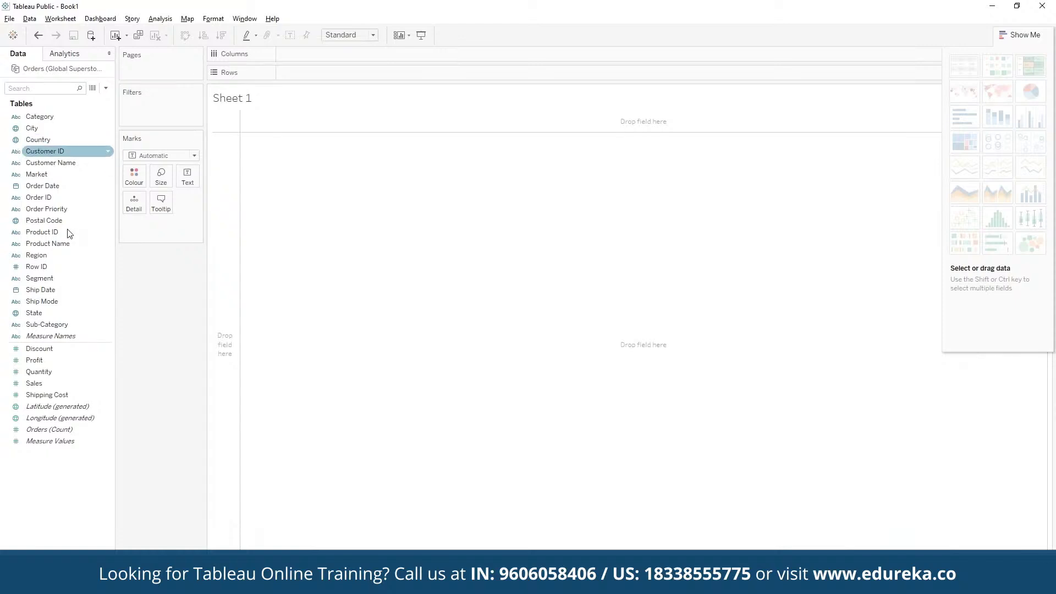
click(50, 394)
click(68, 441)
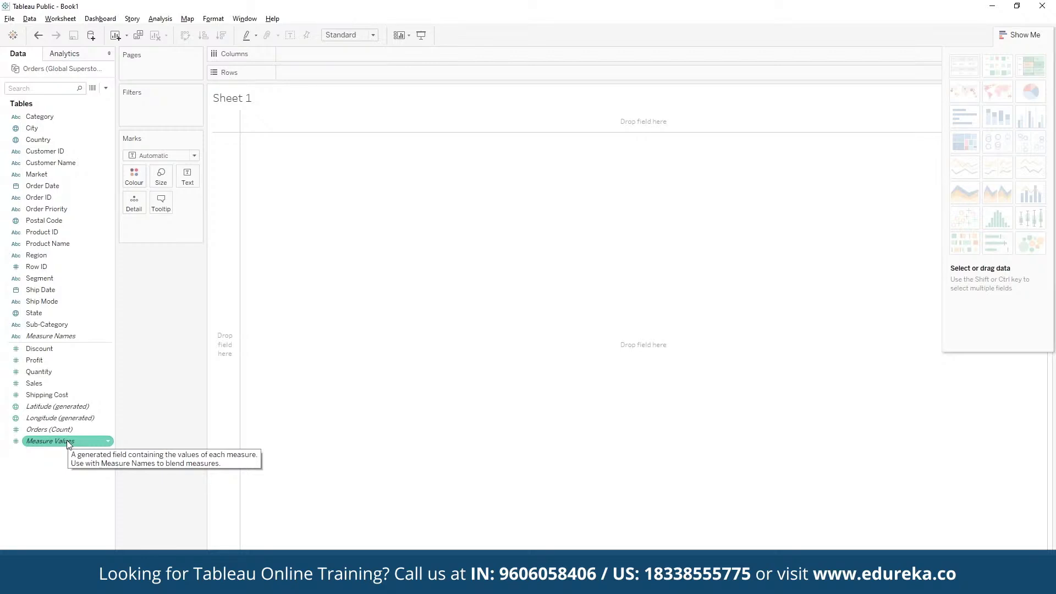
click(78, 386)
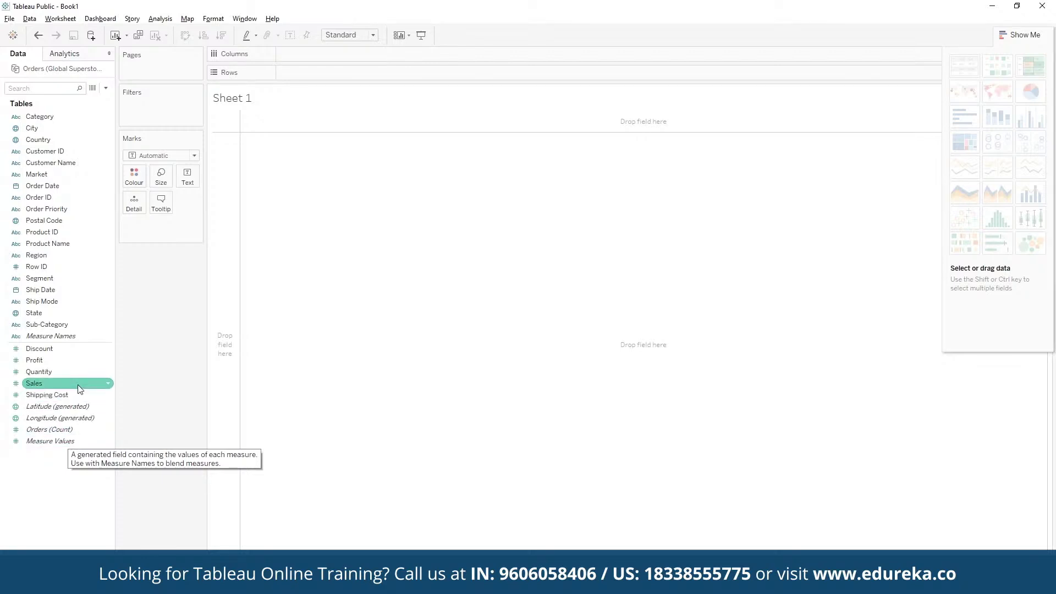
click(66, 349)
click(83, 232)
click(77, 209)
click(73, 278)
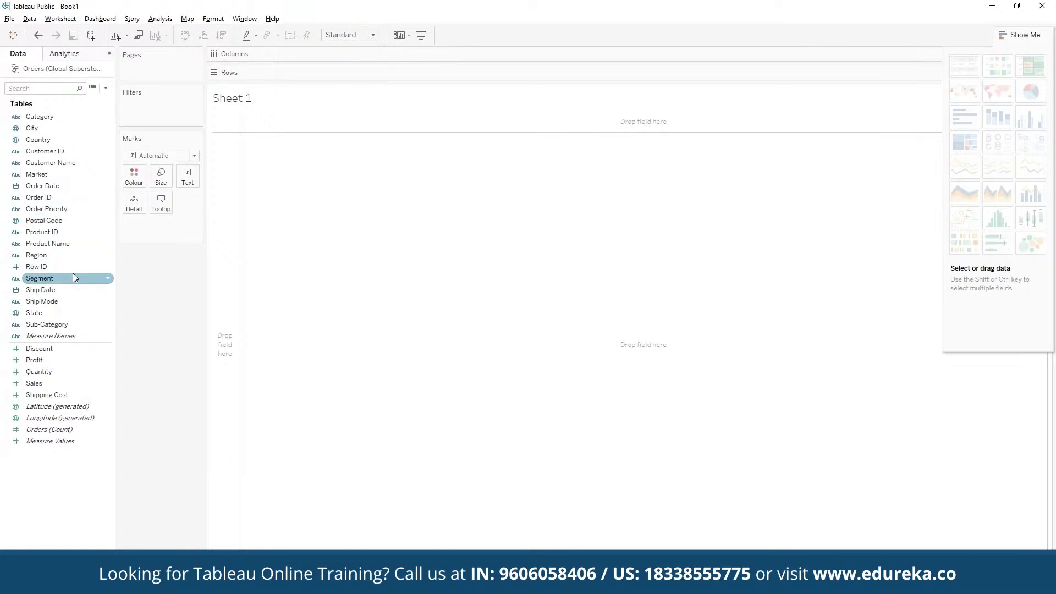
click(72, 304)
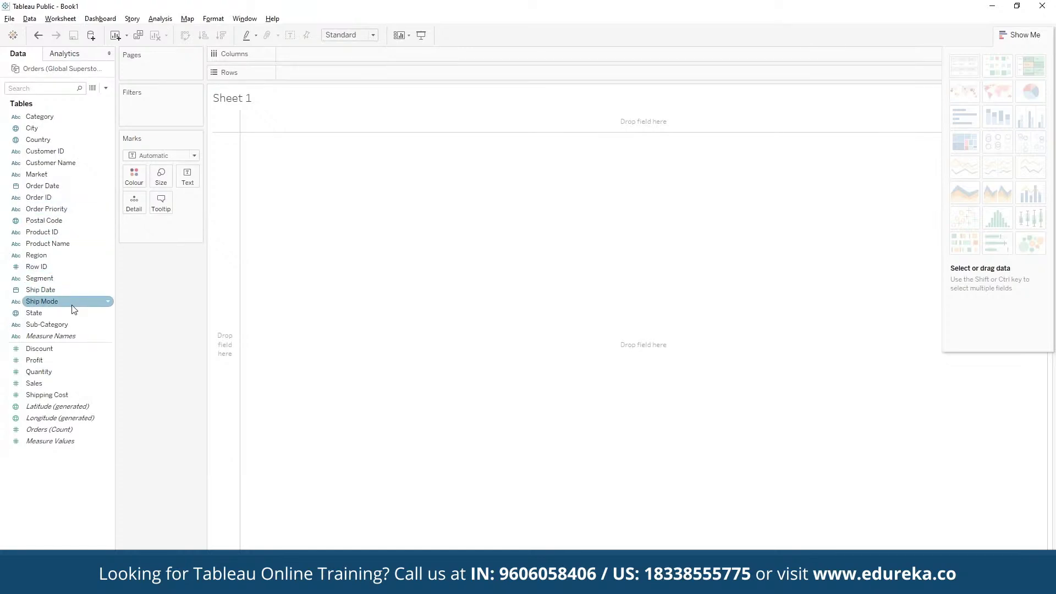
click(51, 361)
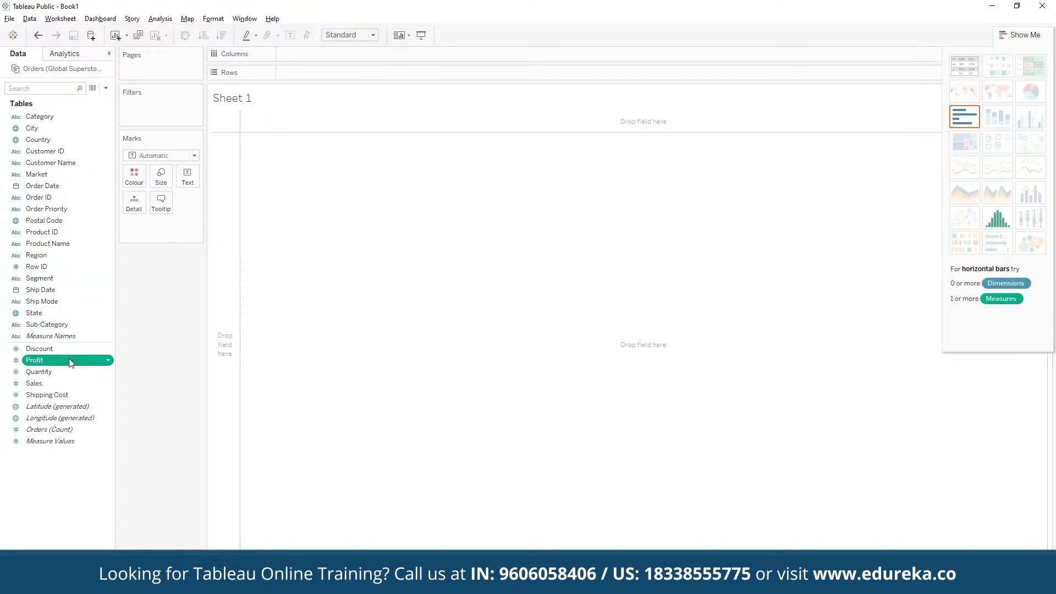
Put SUM(Profit) on Rows and spread it across YEAR(Order Date) on Columns.
drag(70, 363, 407, 77)
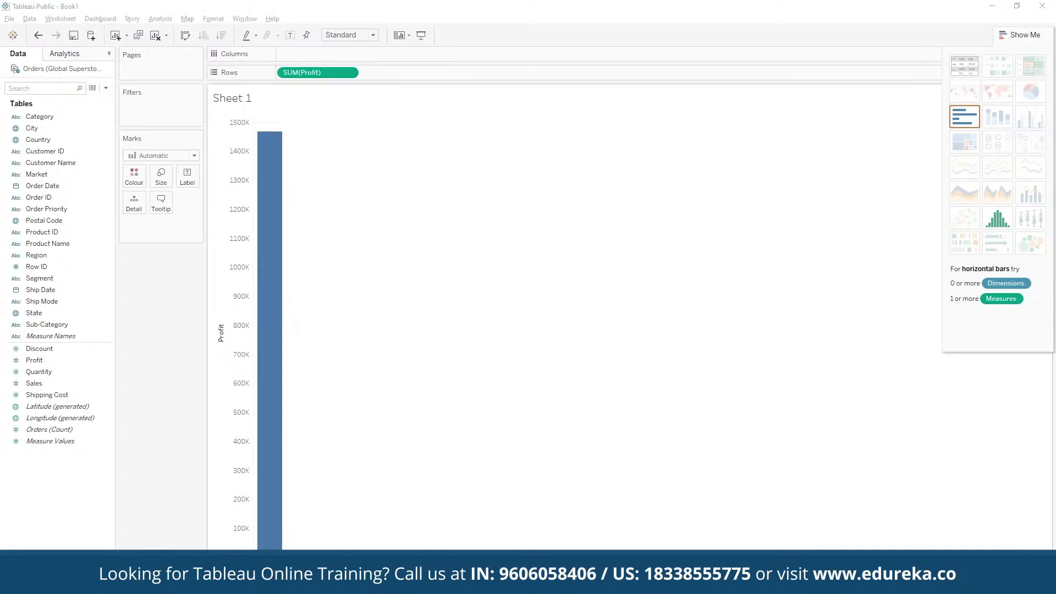
click(65, 118)
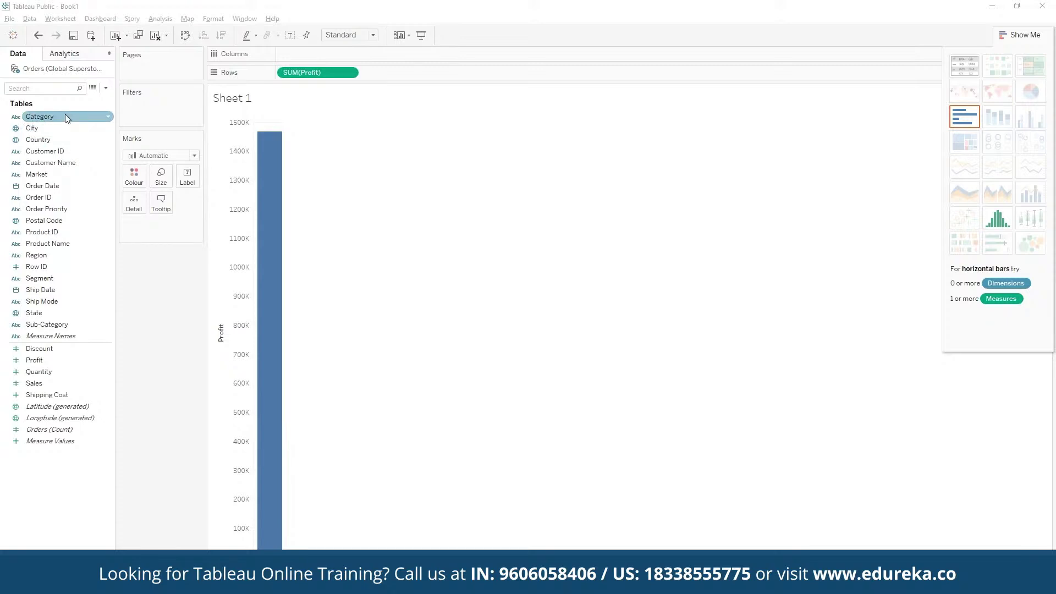
click(65, 127)
key(Down)
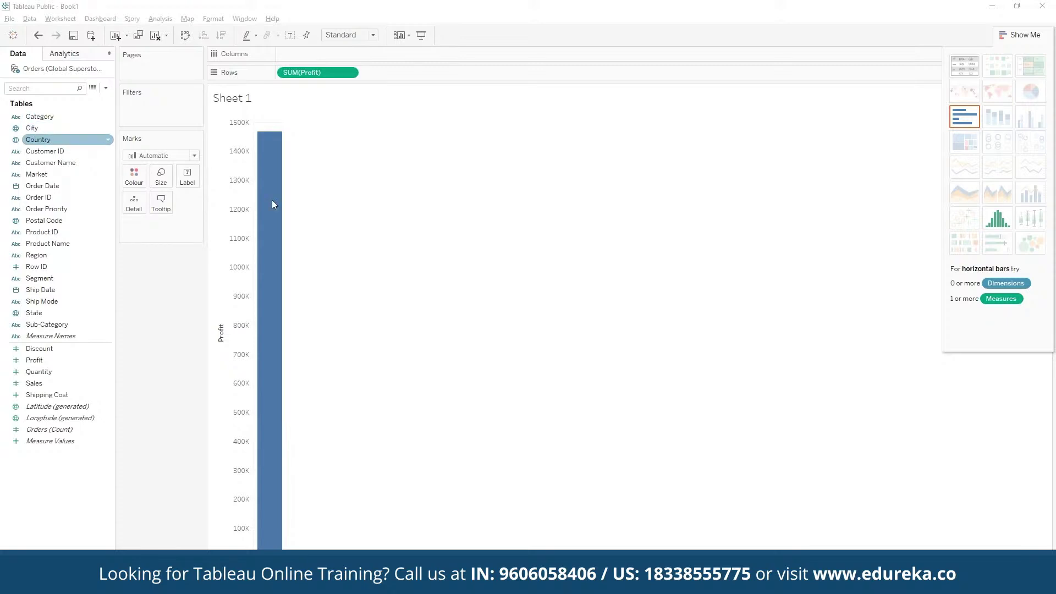
click(472, 253)
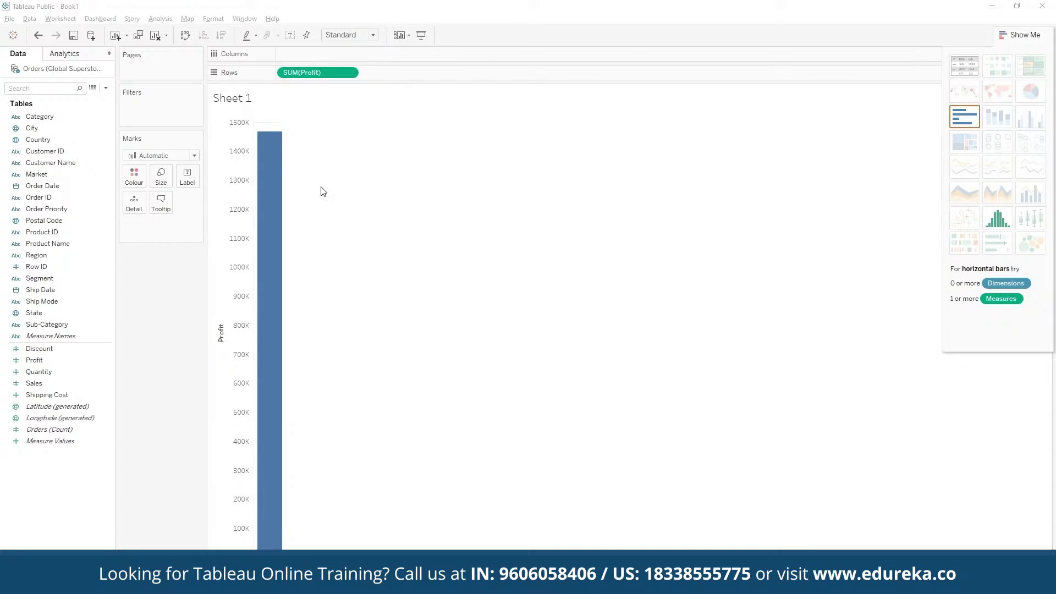
mouse_move(40, 185)
mouse_down()
mouse_move(330, 52)
mouse_move(283, 53)
mouse_up()
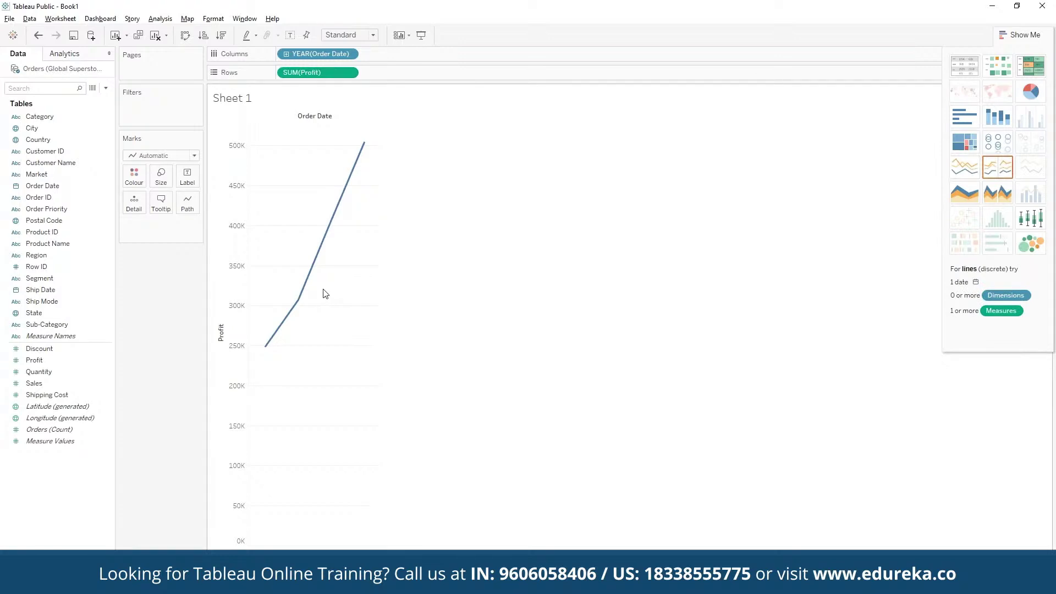
Preview the profit chart as a treemap and an area chart, then undo back to the line.
click(966, 143)
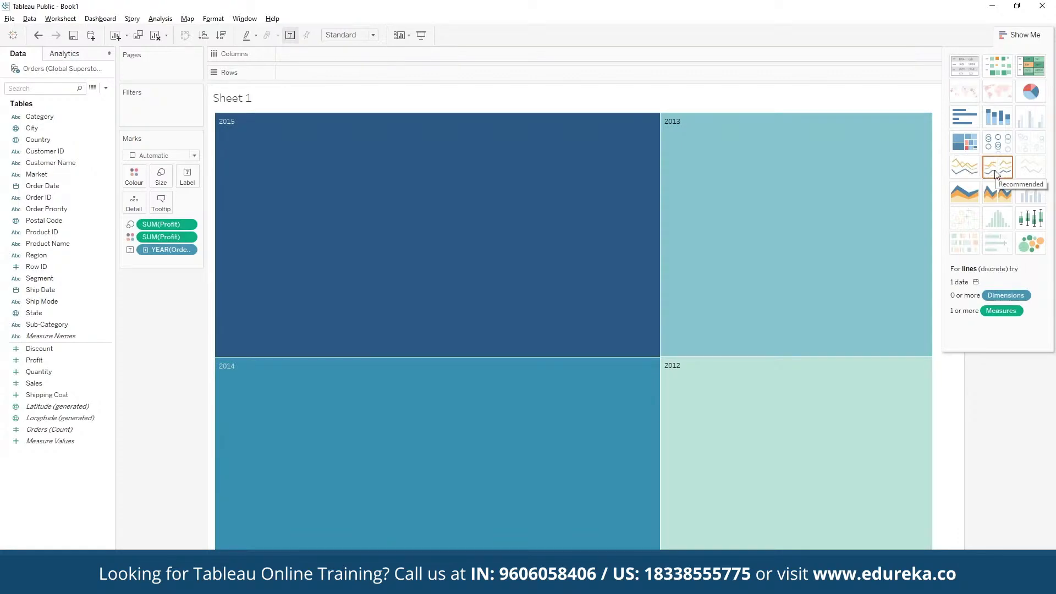
click(973, 197)
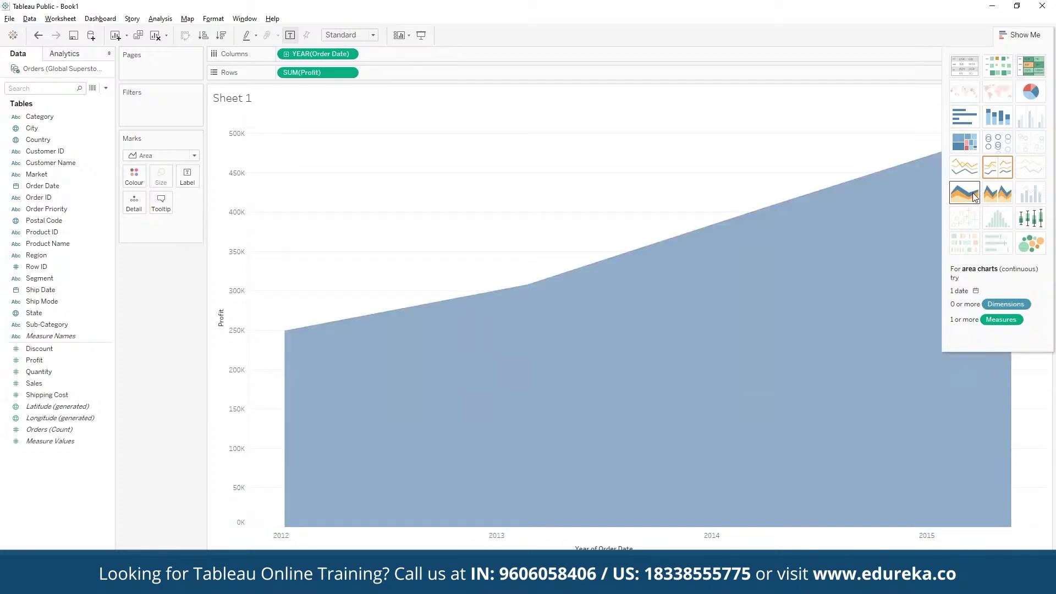
key(ctrl+z)
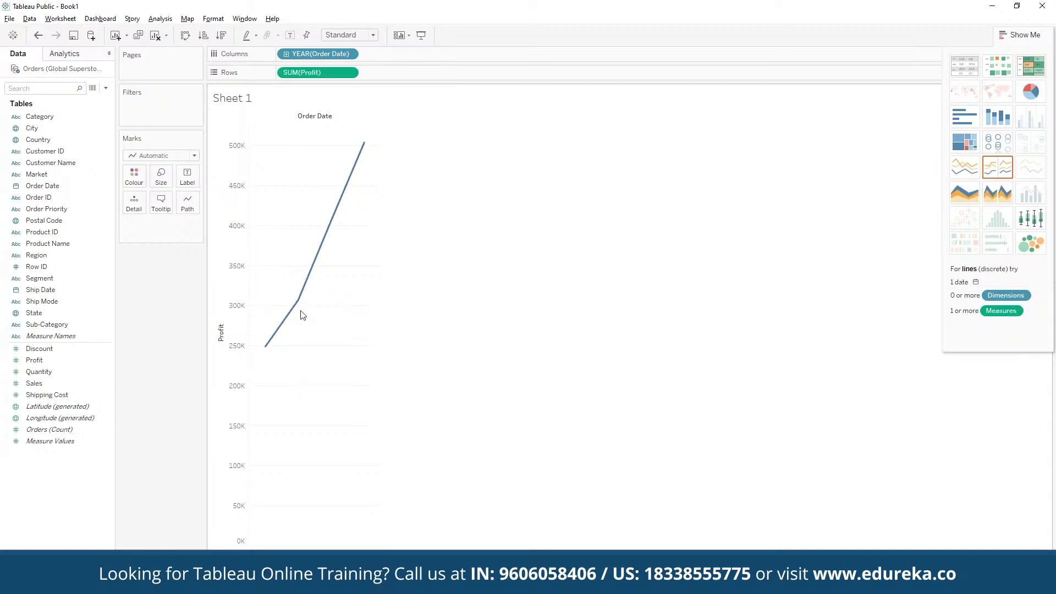
mouse_move(353, 175)
mouse_move(268, 351)
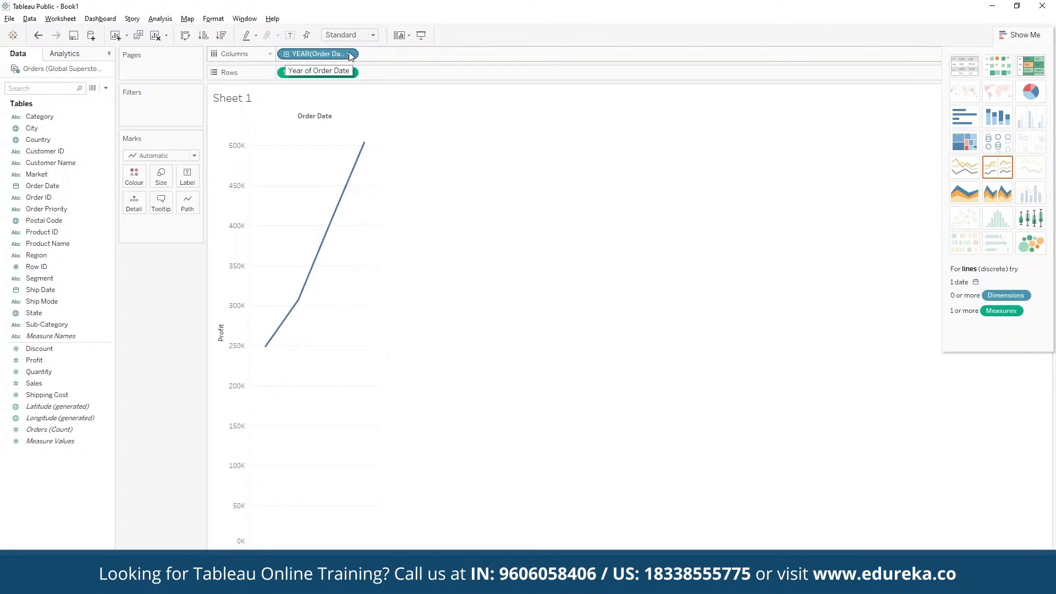
Drill Order Date down to quarters and months, and colour the profit lines by year.
click(286, 54)
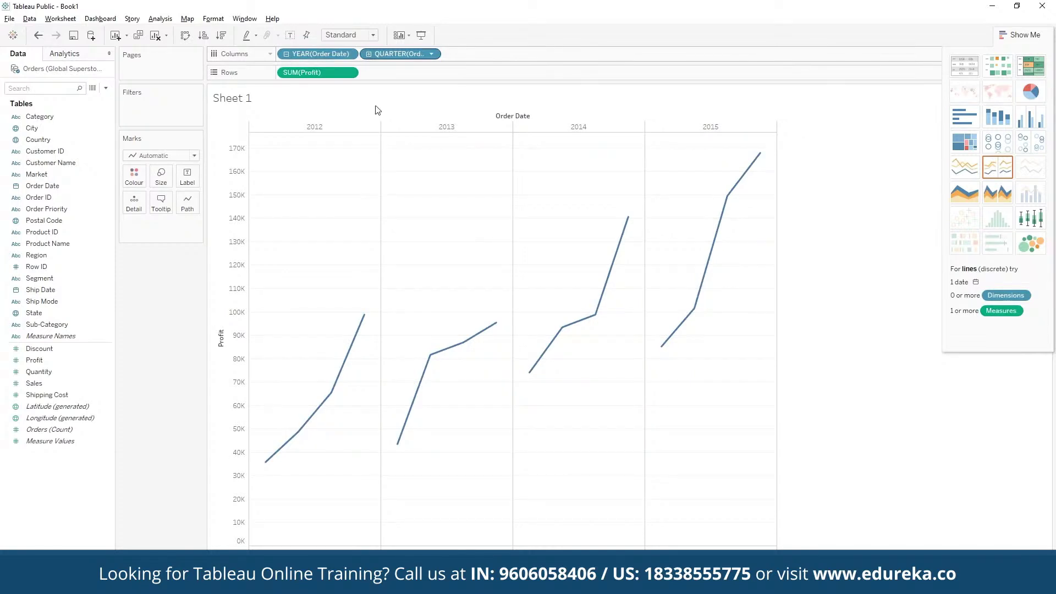
click(249, 124)
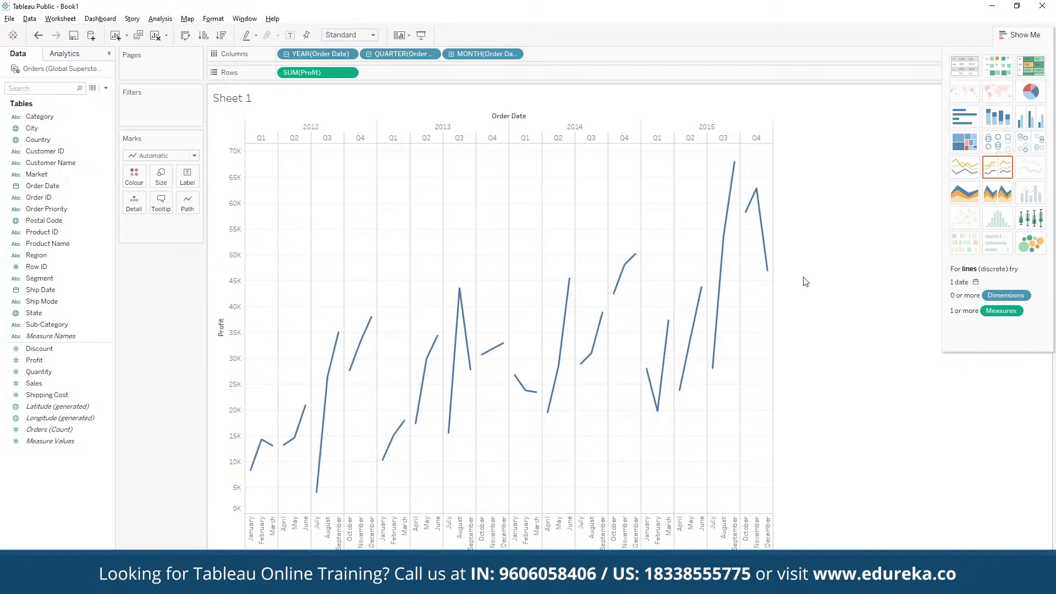
mouse_move(385, 363)
mouse_move(623, 264)
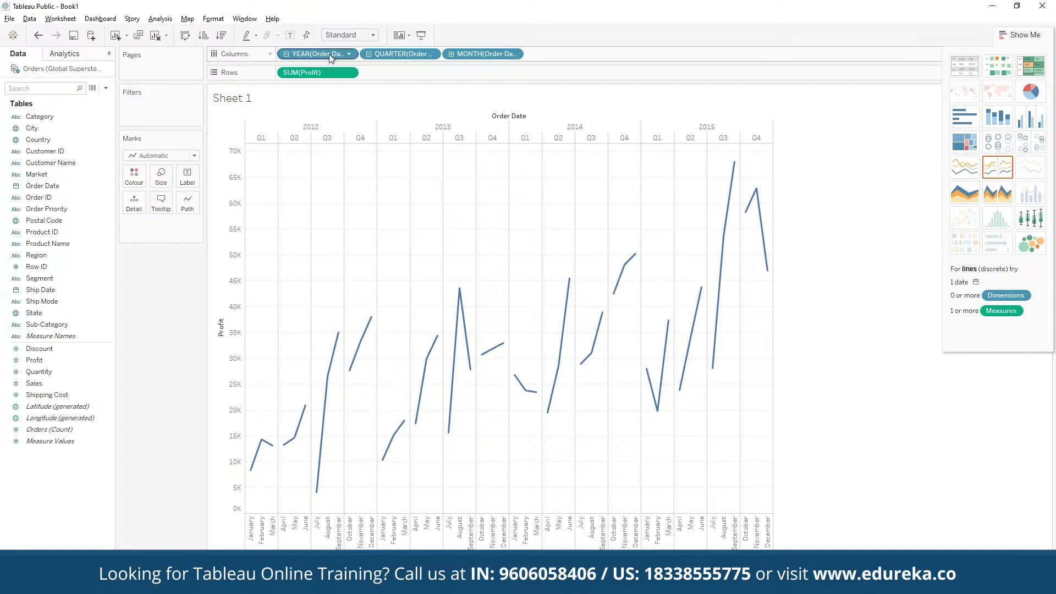
drag(330, 55, 135, 175)
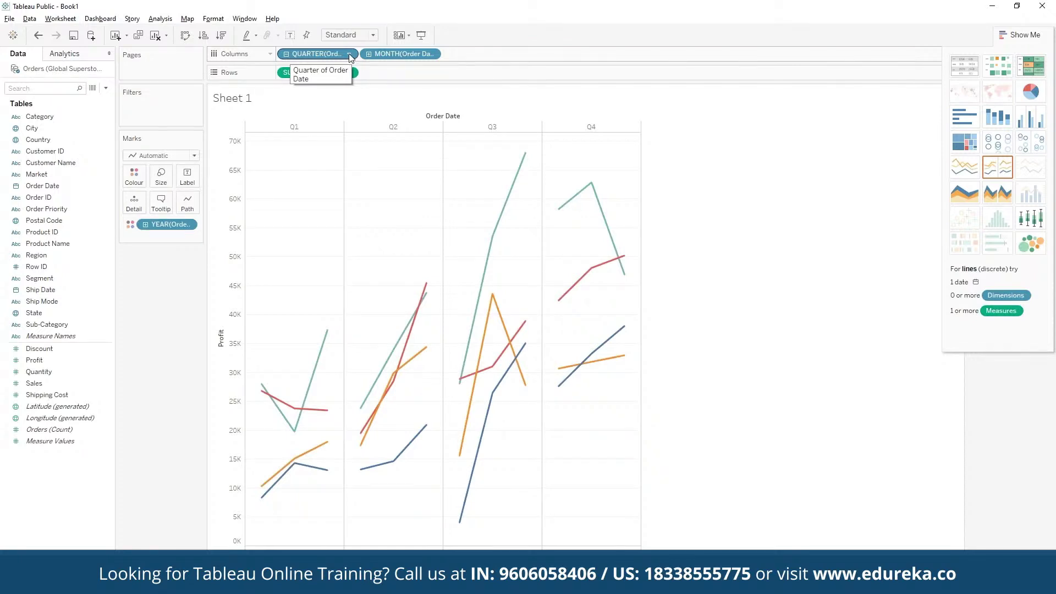
Remove the quarter level so profit plots by month per year, then duplicate as Sheet 2.
click(349, 55)
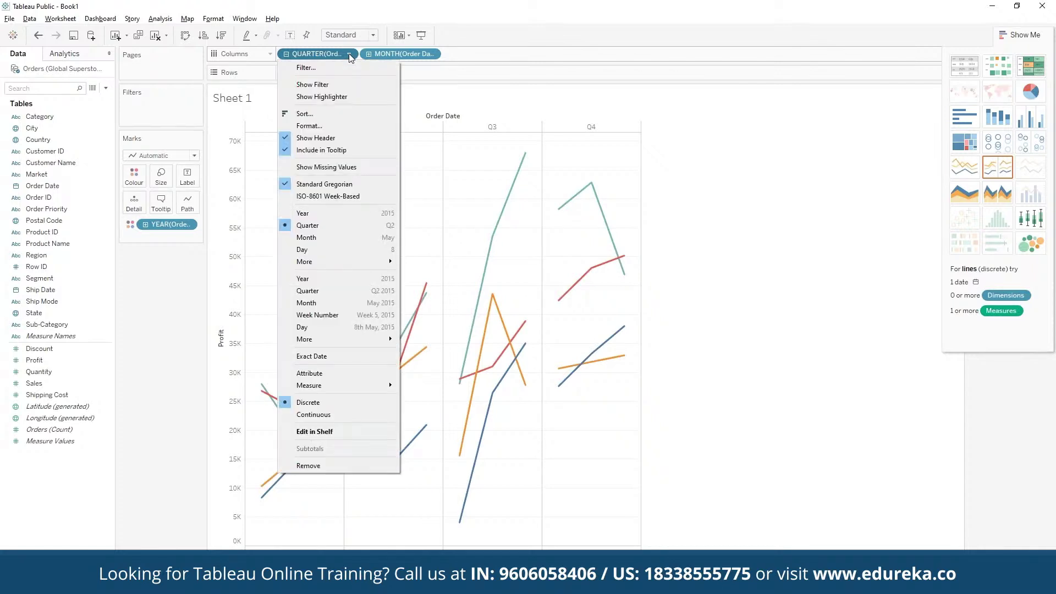
click(321, 466)
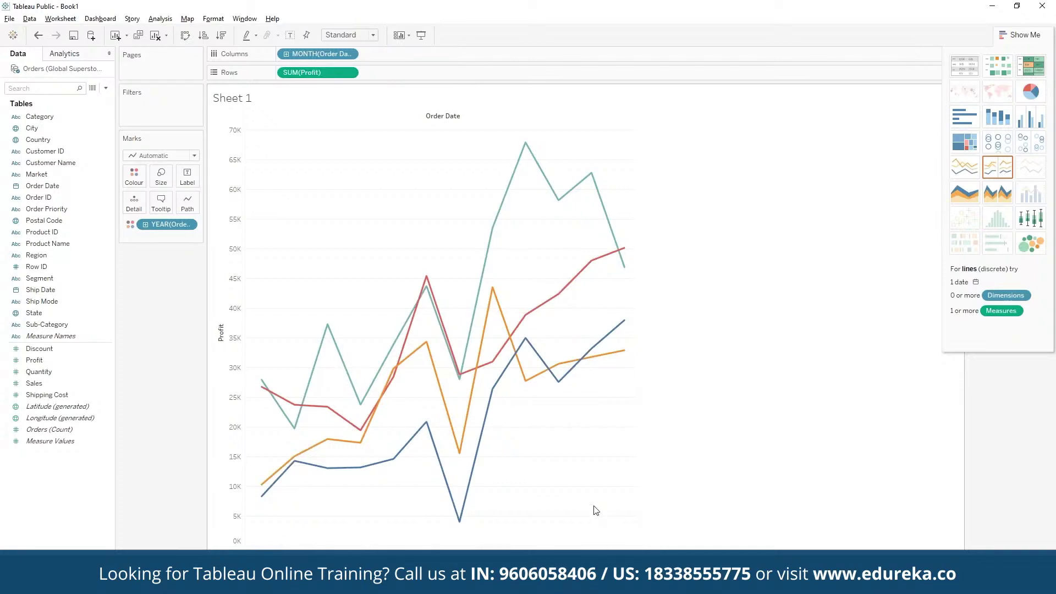
mouse_move(424, 344)
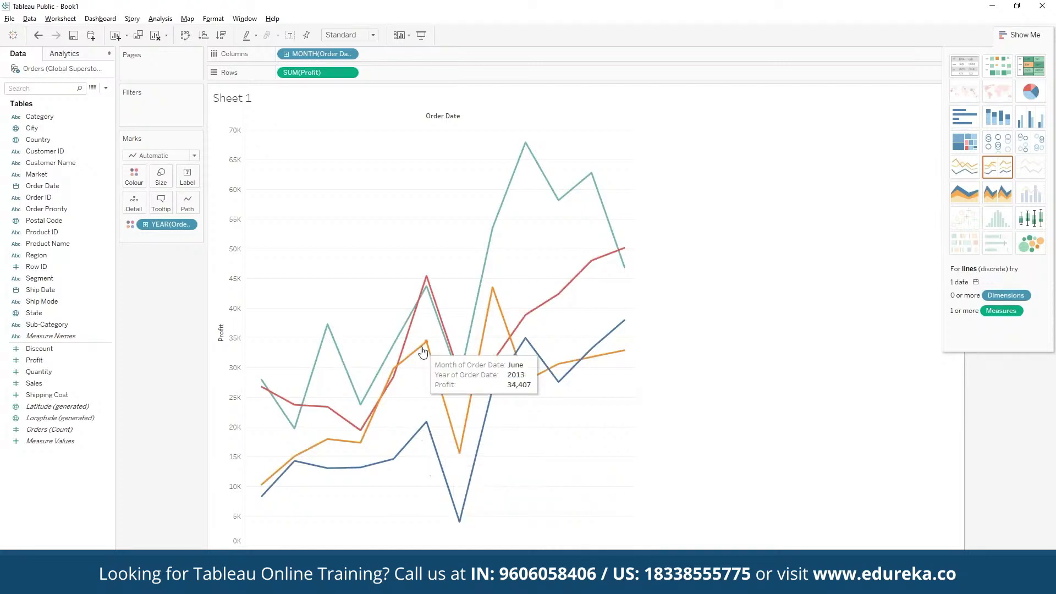
mouse_move(430, 301)
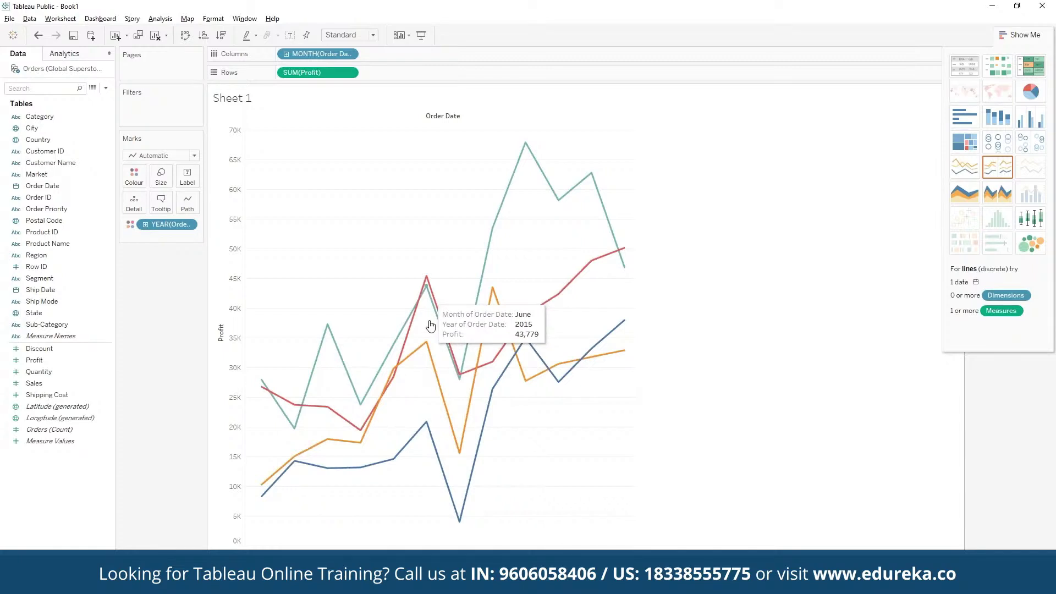
mouse_move(464, 526)
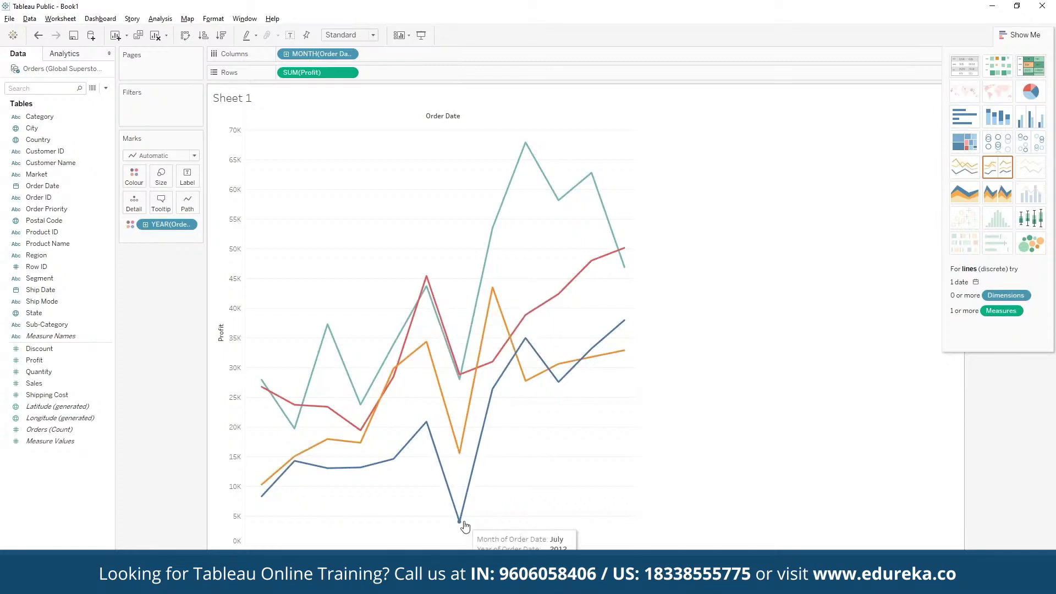
mouse_move(516, 333)
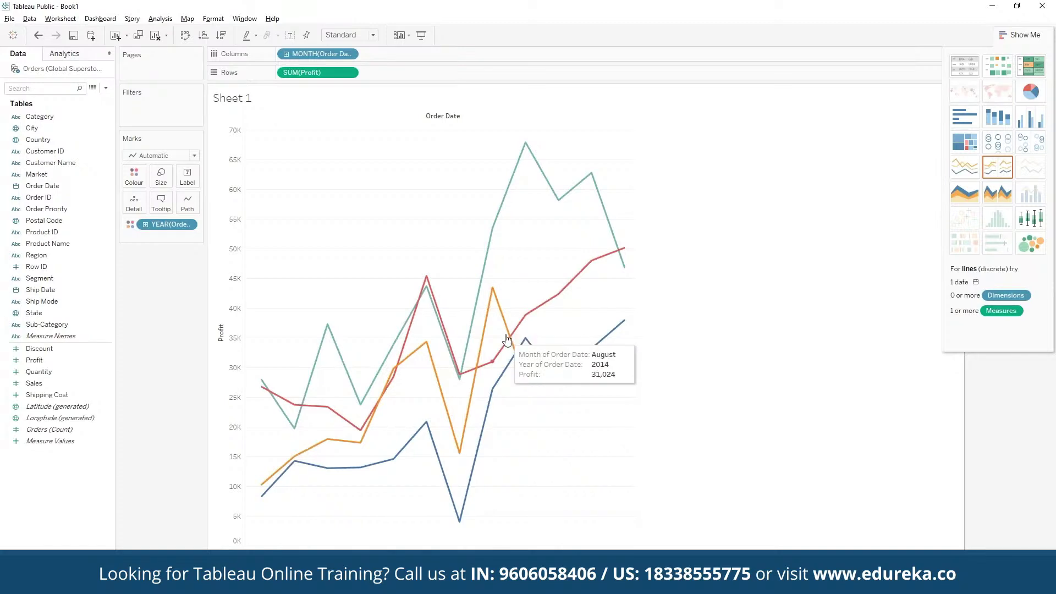
mouse_move(571, 198)
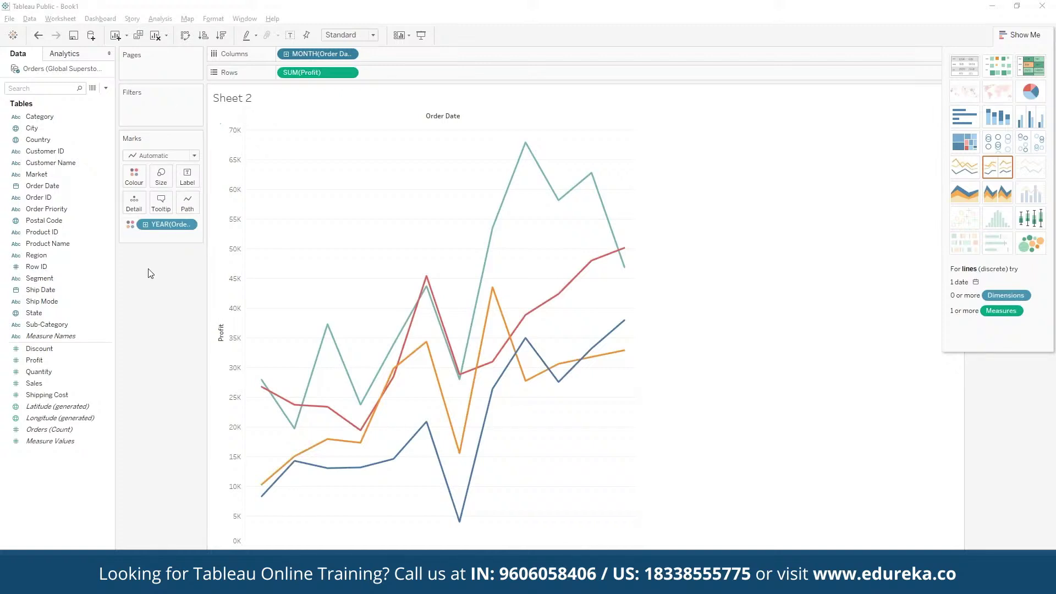
click(60, 209)
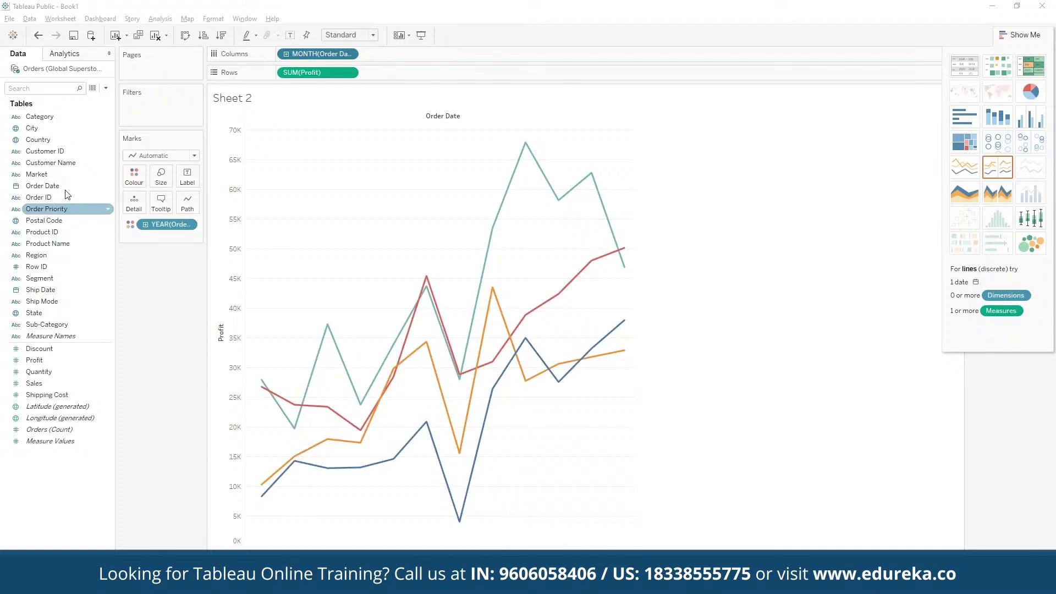
Add Category as a filter on Sheet 2, keeping only Office Supplies.
click(65, 178)
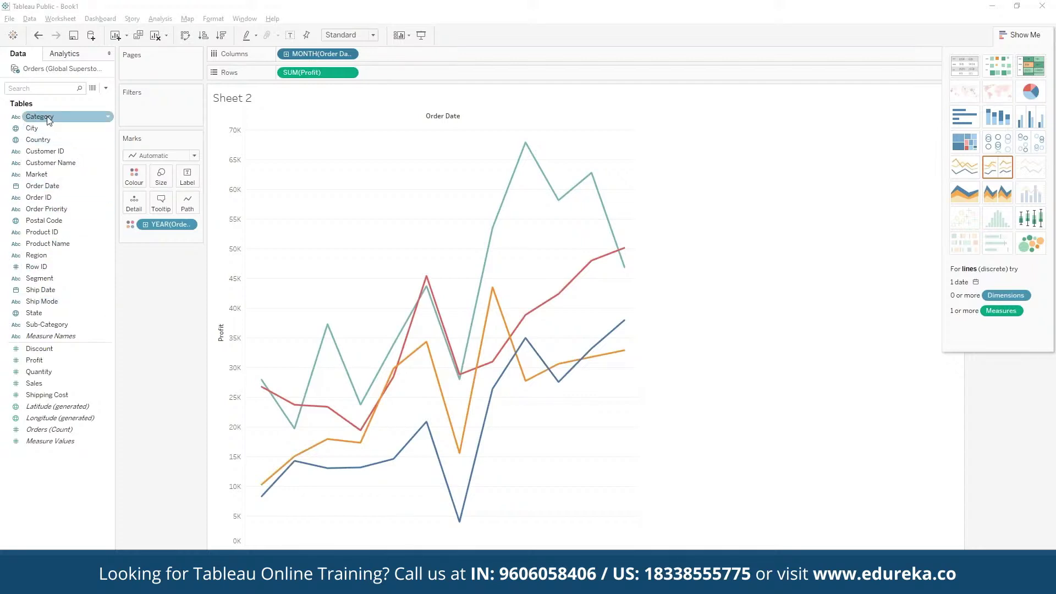
drag(49, 121, 153, 104)
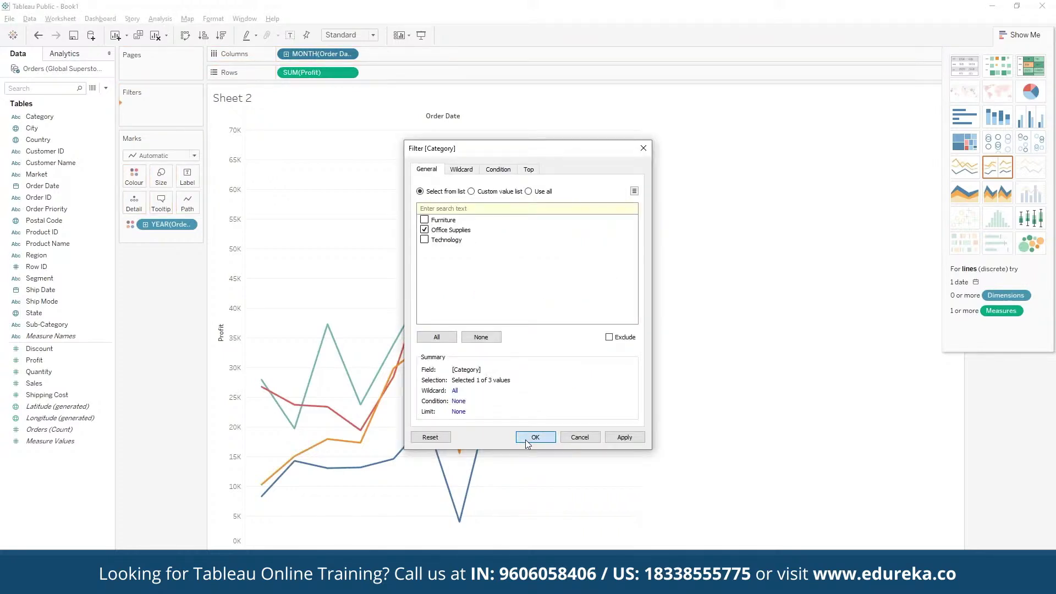
click(528, 444)
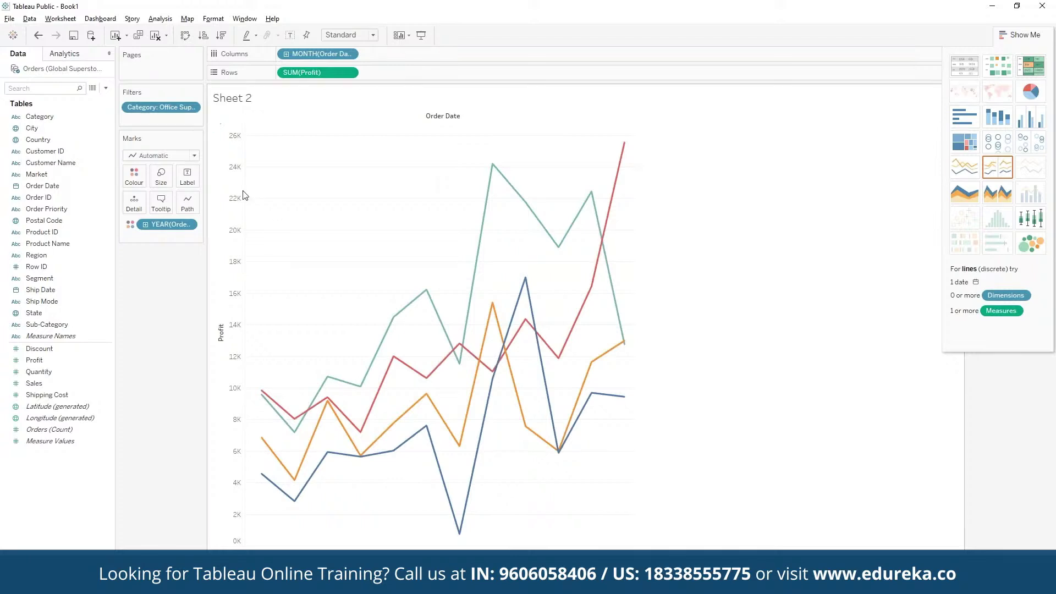
click(191, 107)
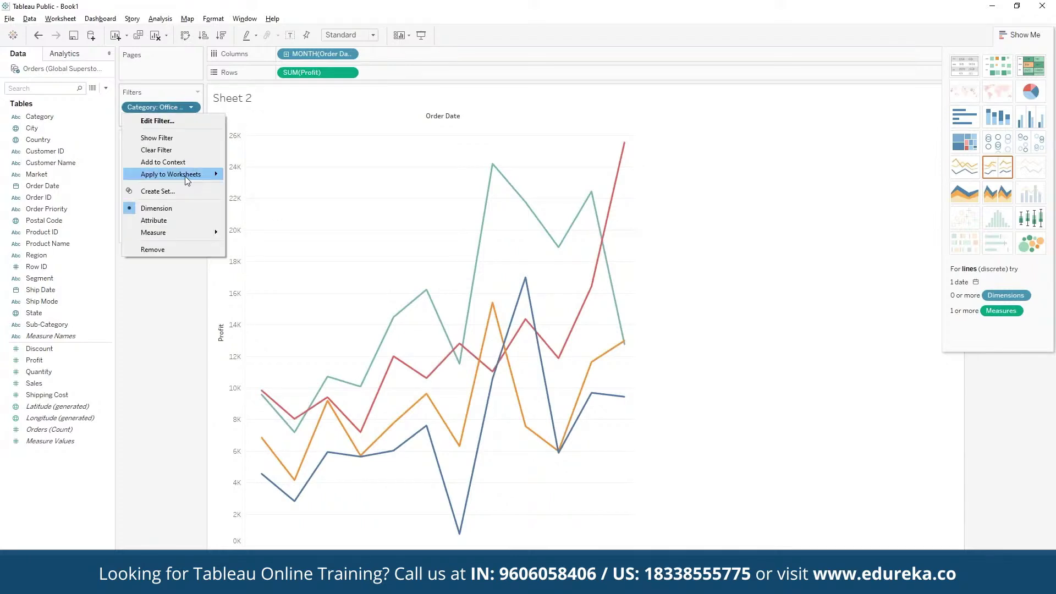
Edit the Category filter to keep Furniture instead of Office Supplies.
mouse_move(185, 176)
click(186, 121)
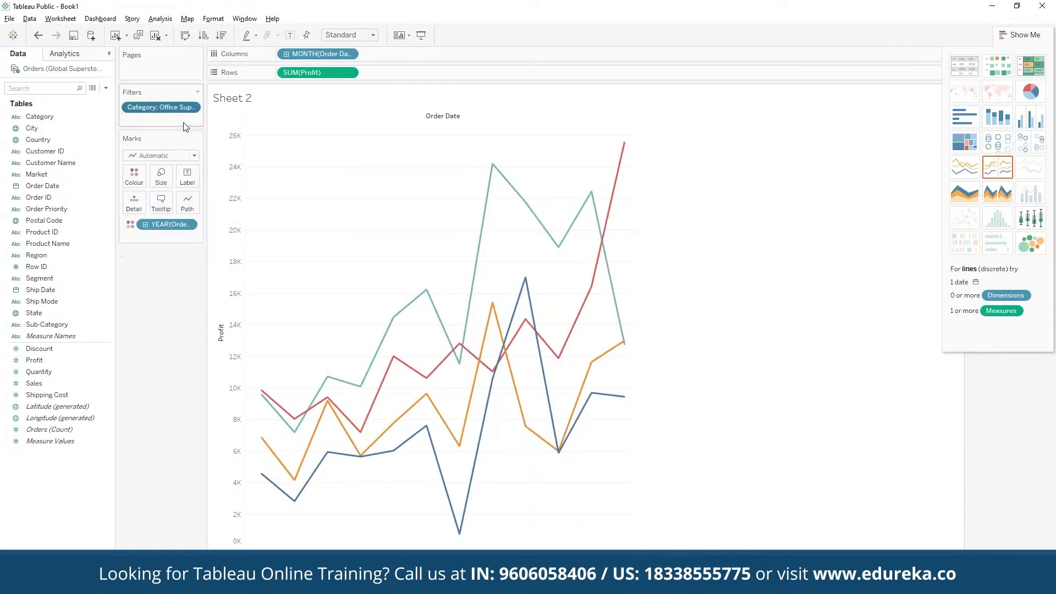
click(428, 221)
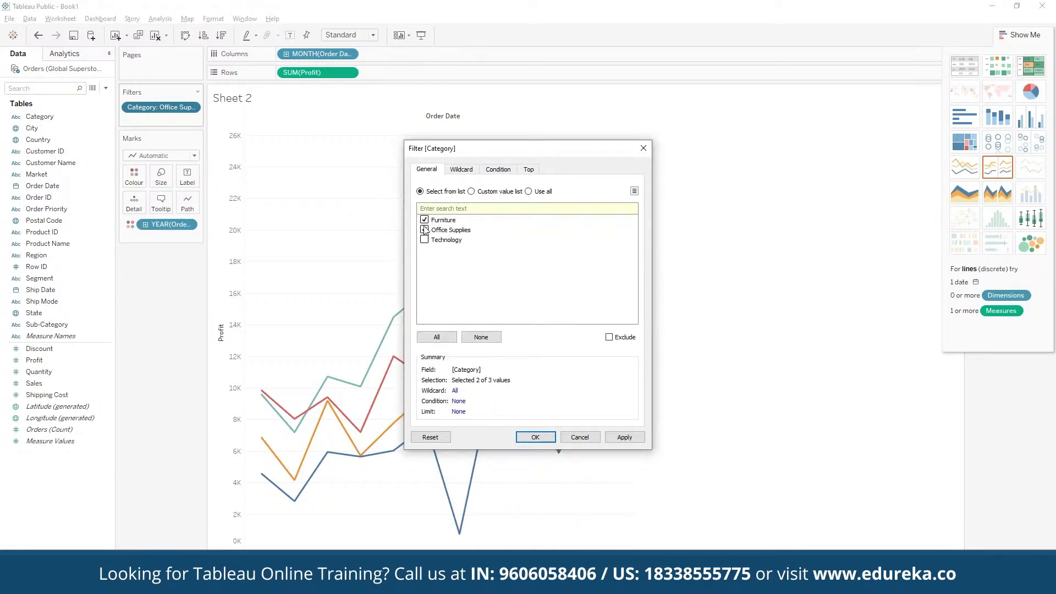
click(425, 230)
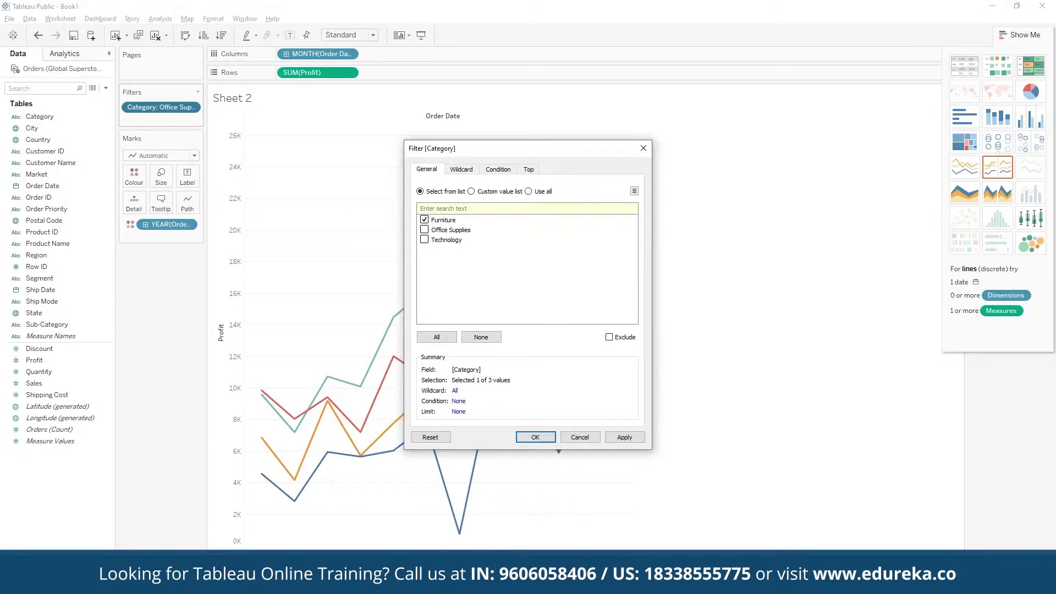
click(535, 438)
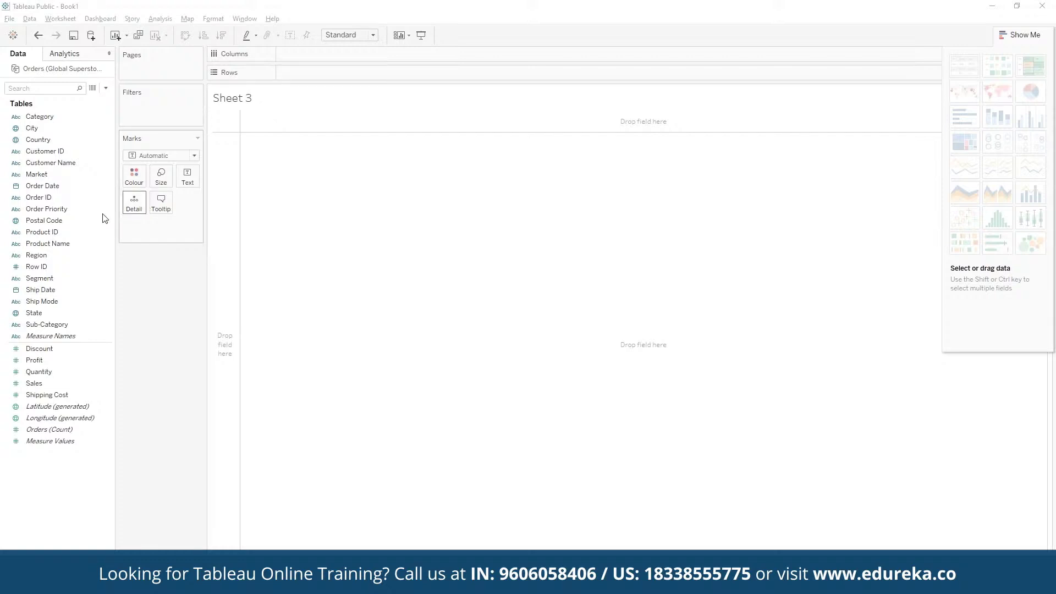
Plot total Profit as bars split by Segment on Sheet 3.
click(101, 213)
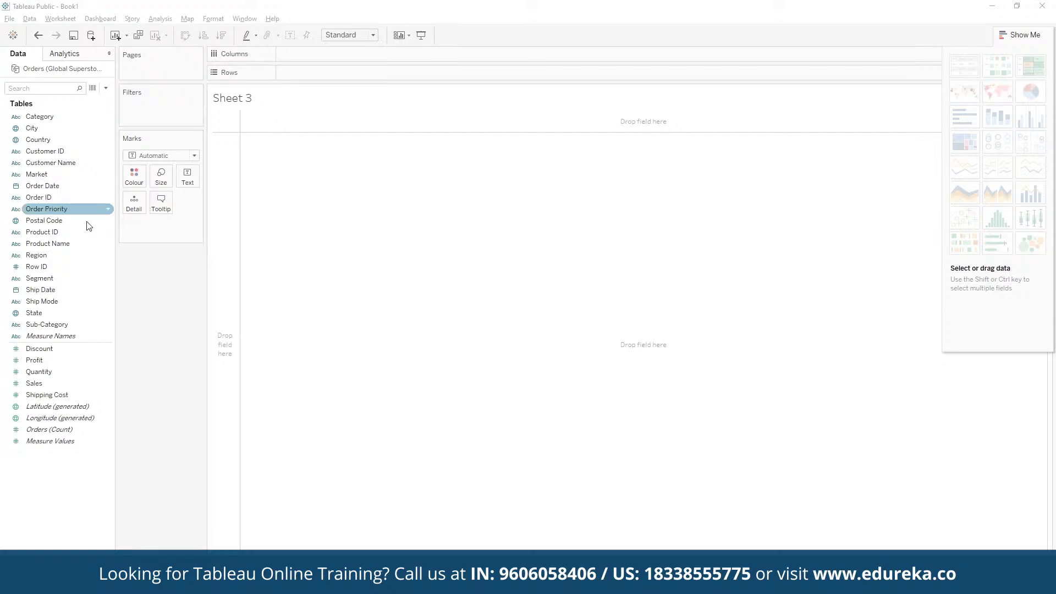
click(87, 225)
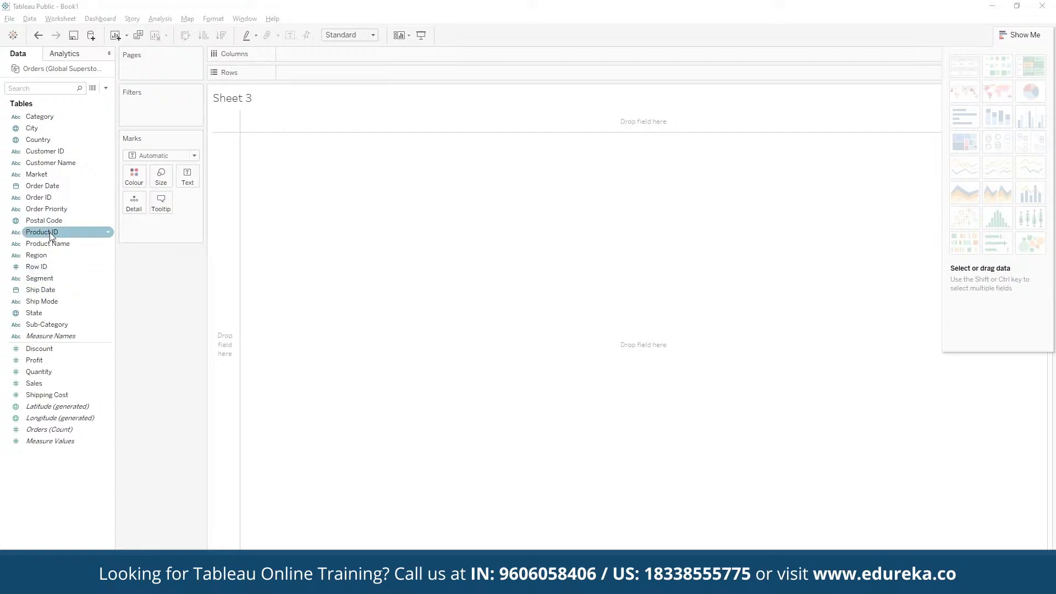
click(56, 360)
double_click(56, 360)
drag(57, 278, 308, 53)
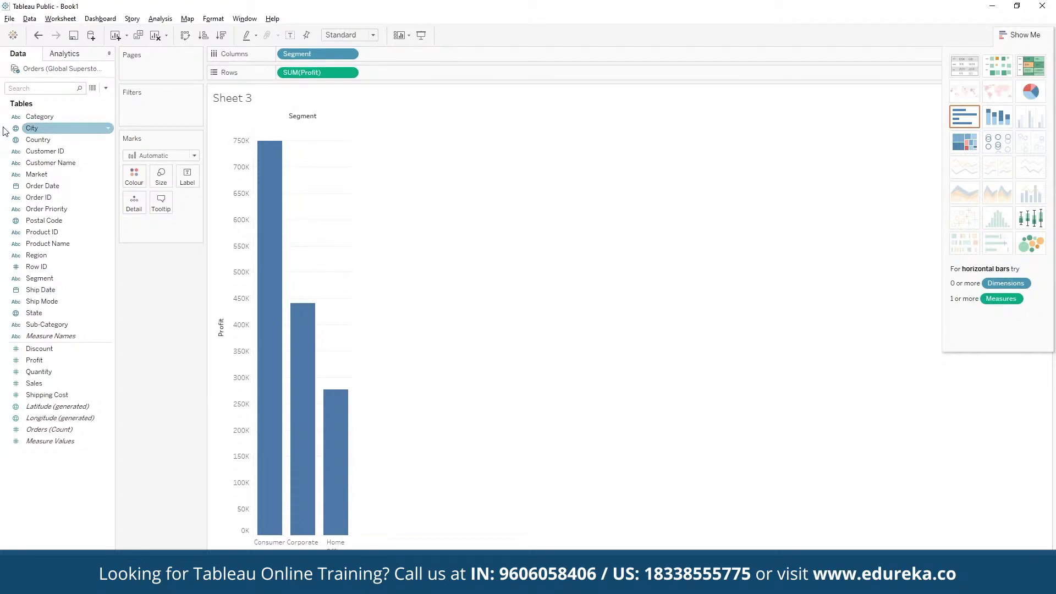
Add Category after Segment on Columns to break each segment's profit down by category.
click(33, 116)
click(34, 118)
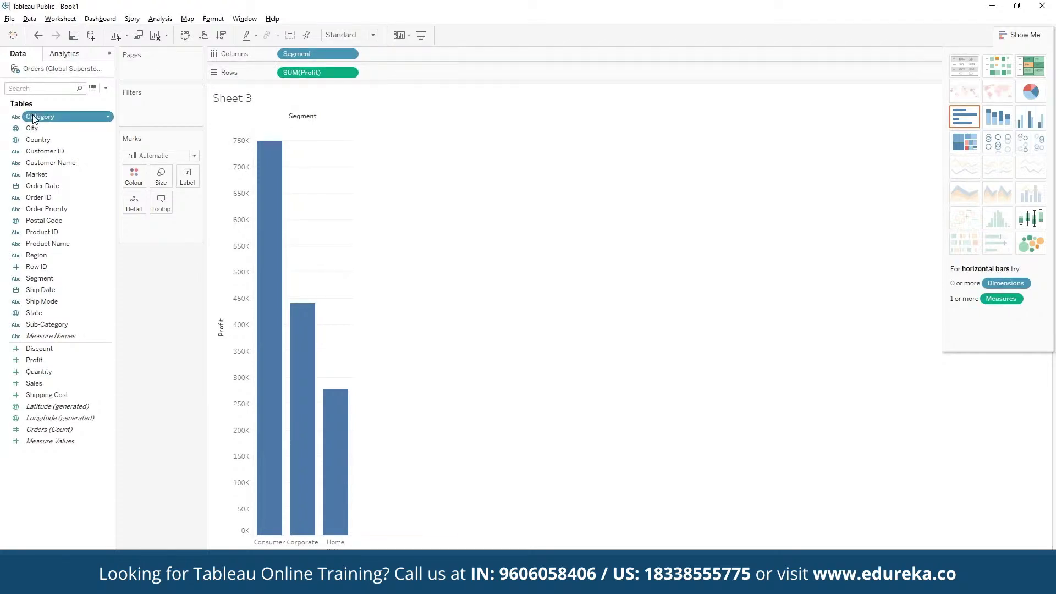
mouse_move(33, 118)
mouse_down()
mouse_move(228, 95)
mouse_move(363, 54)
mouse_up()
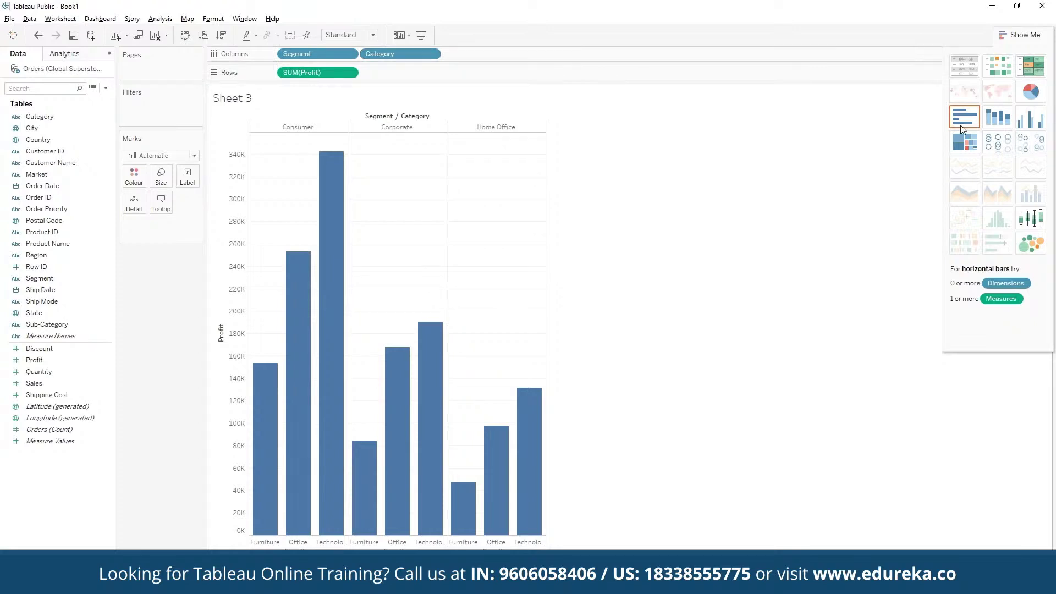
Turn Sheet 3 into stacked profit bars per segment, coloured by category.
click(1023, 124)
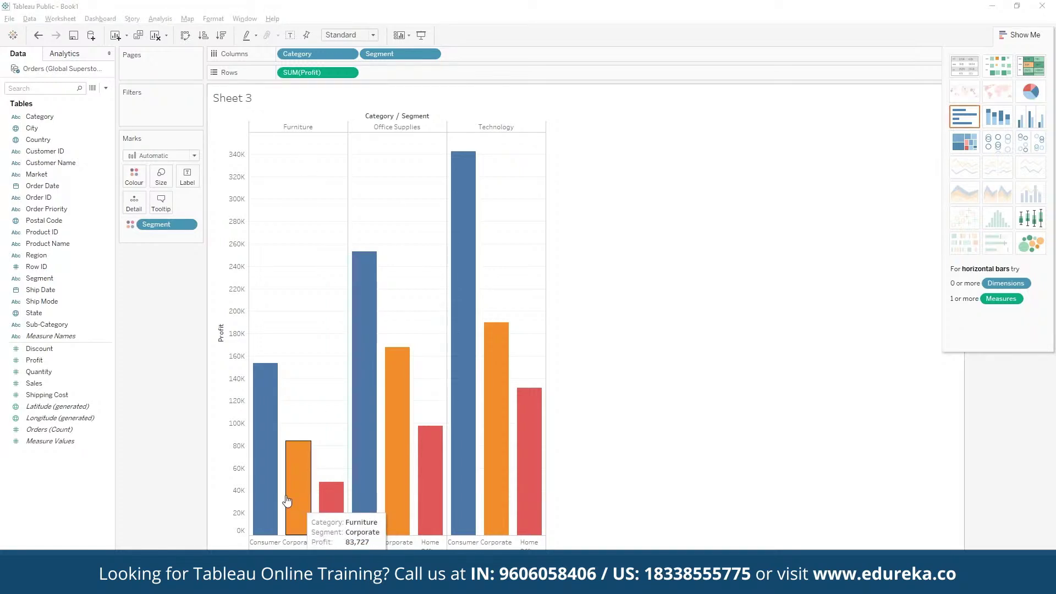
mouse_move(274, 495)
mouse_move(330, 487)
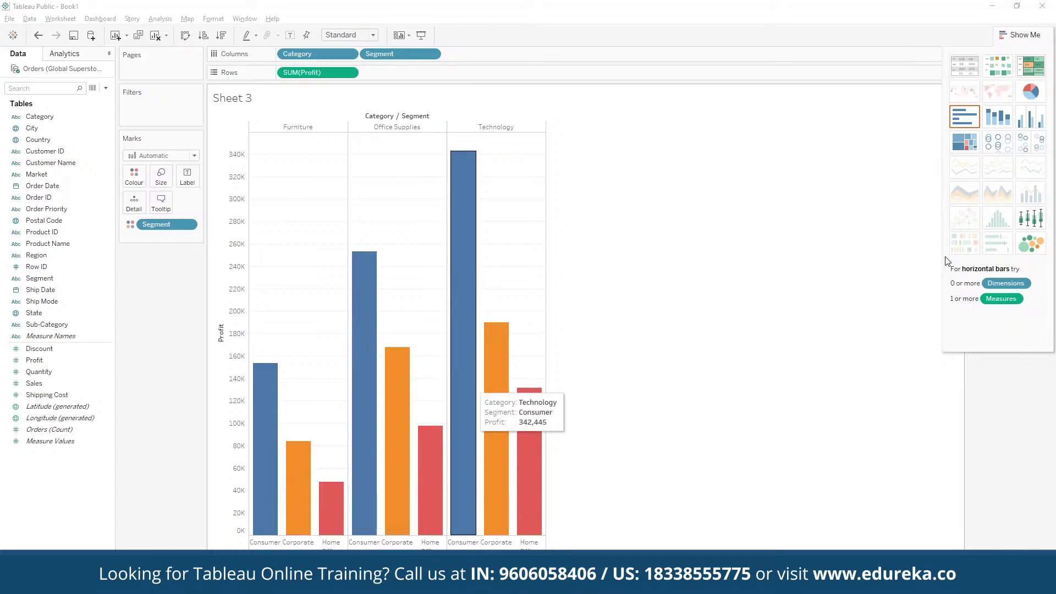
click(993, 122)
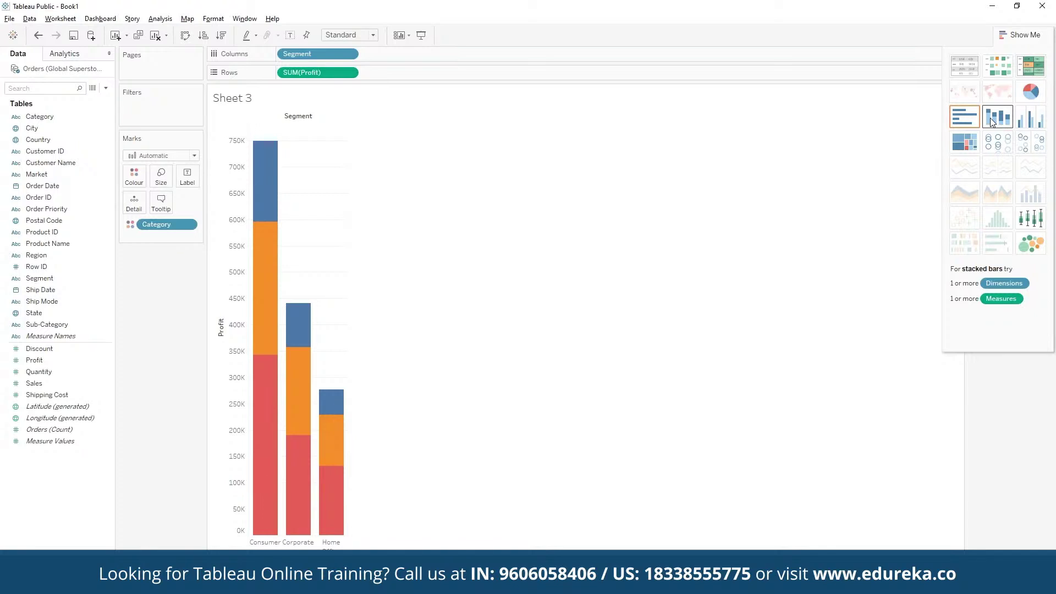
Inspect the Corporate Furniture, Corporate Technology and Consumer Furniture sections, then clear the selection.
click(305, 330)
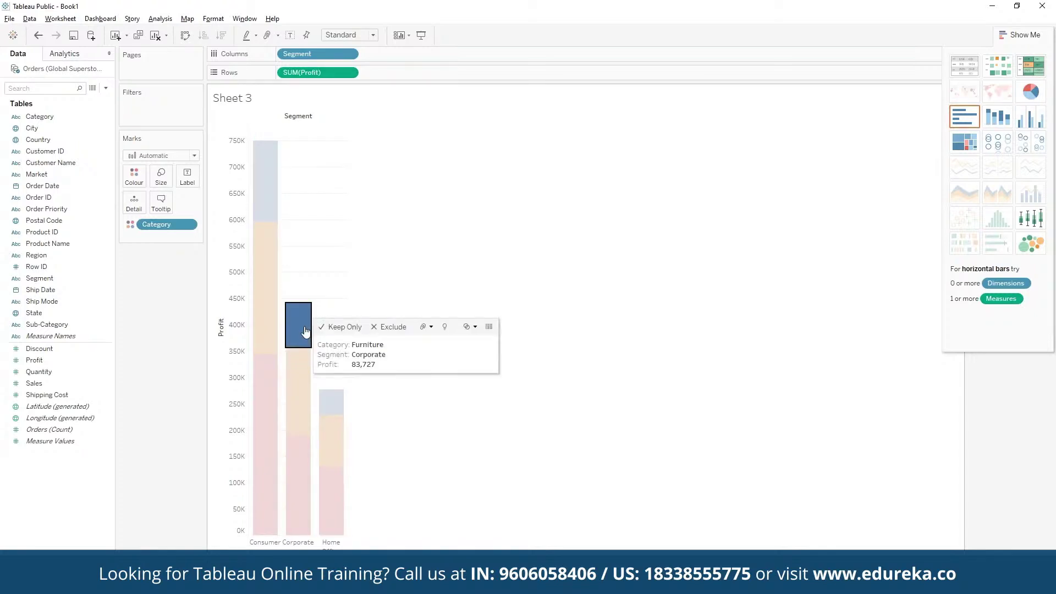
click(298, 457)
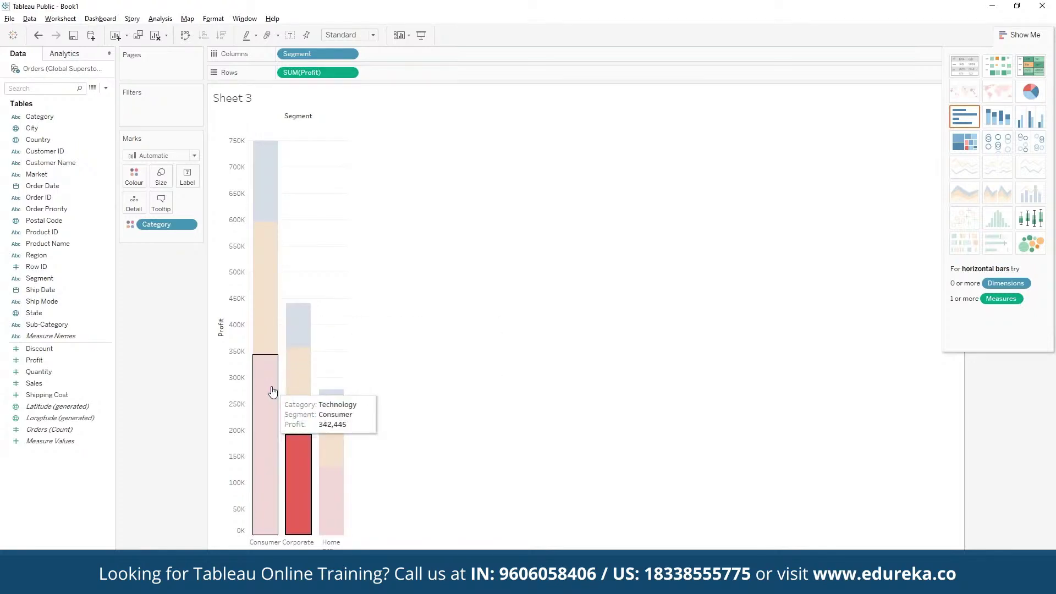
click(265, 181)
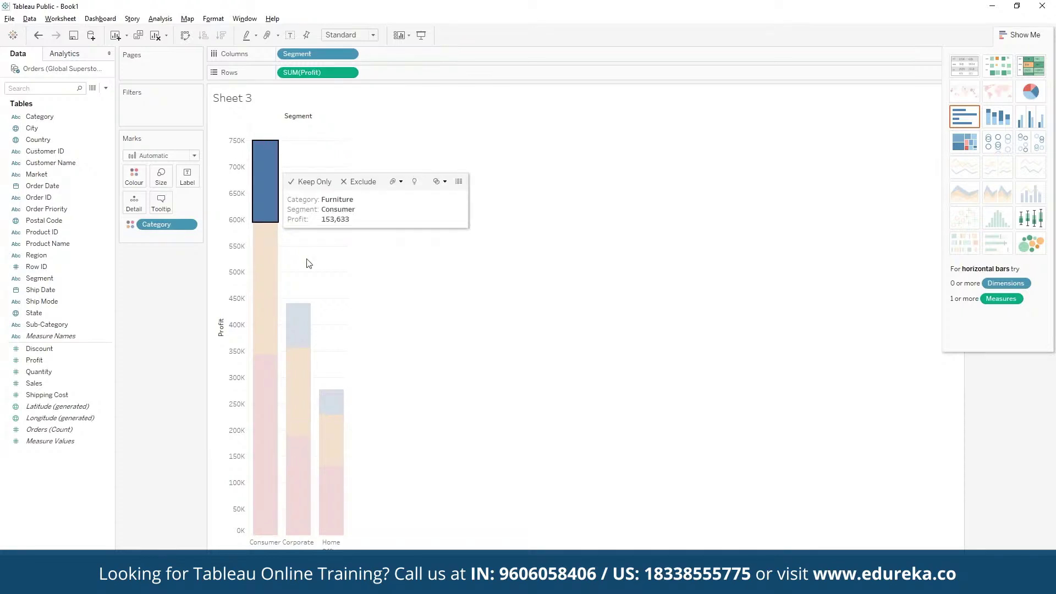
click(308, 264)
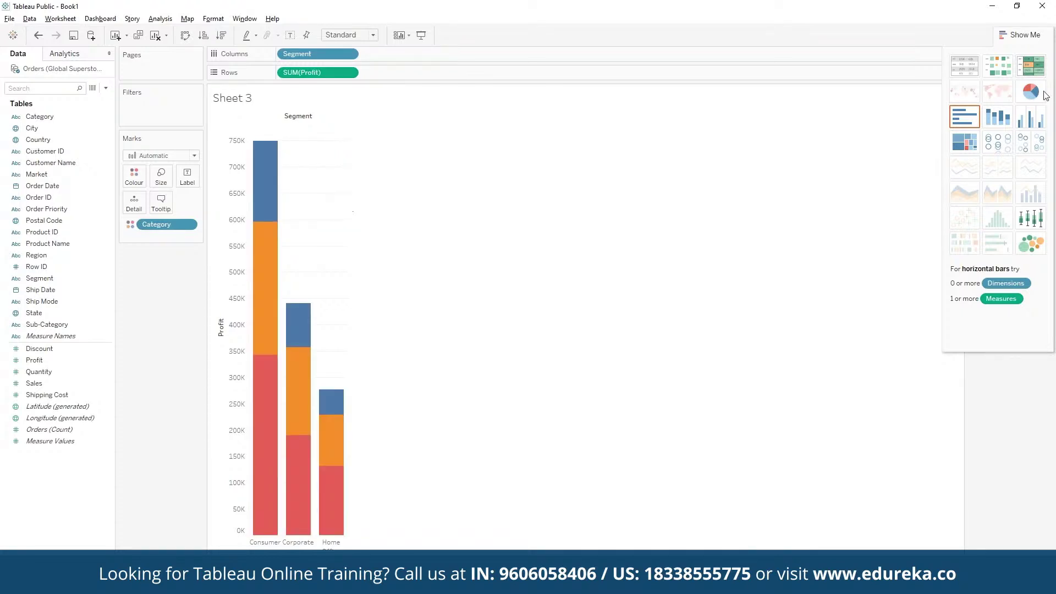